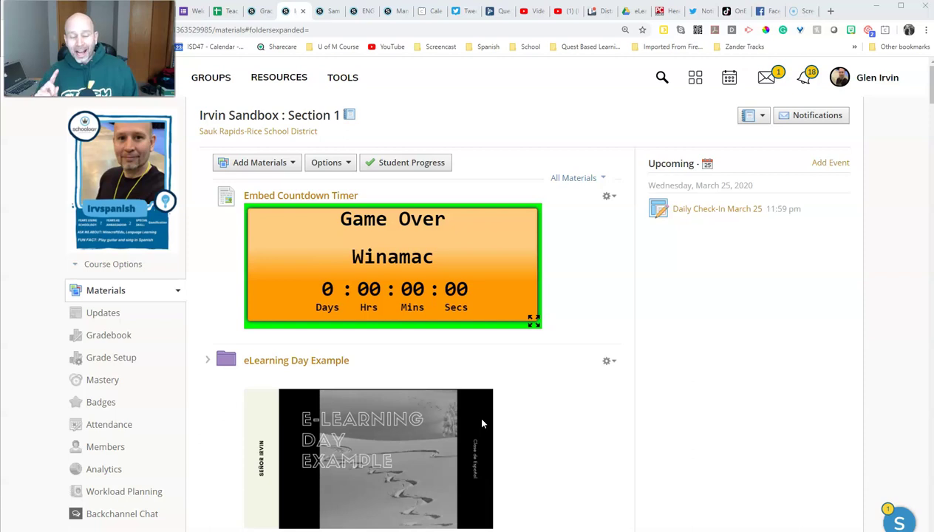
left_click(477, 419)
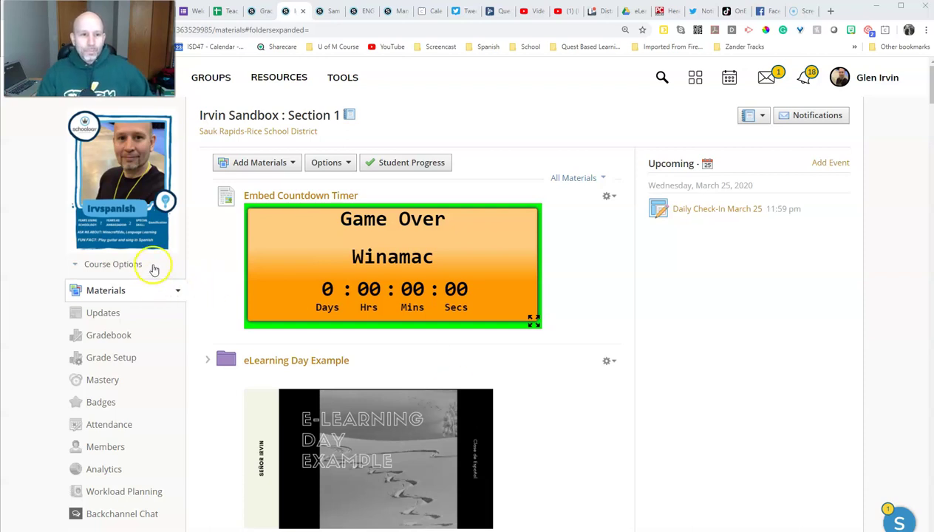
Step: Start a new assignment in the course materials and name it "Daily Check In March 26"
left_click(274, 163)
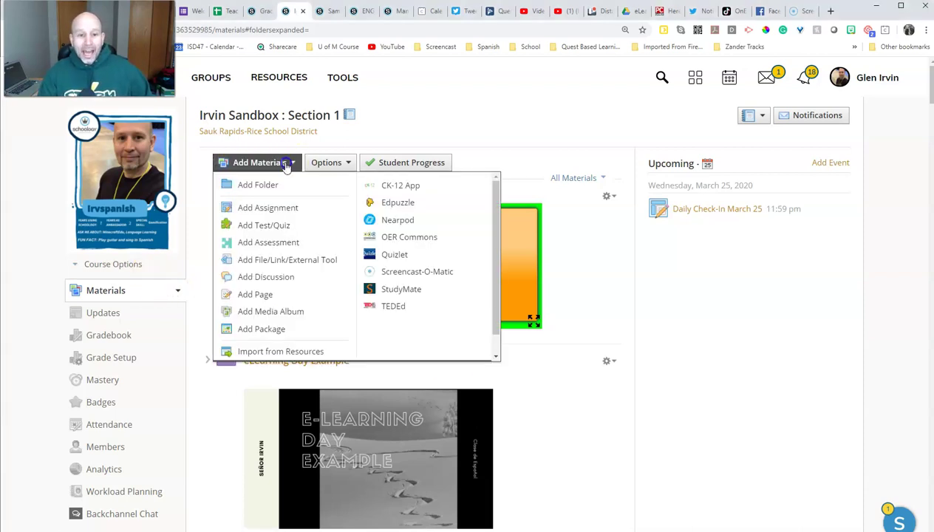
left_click(279, 210)
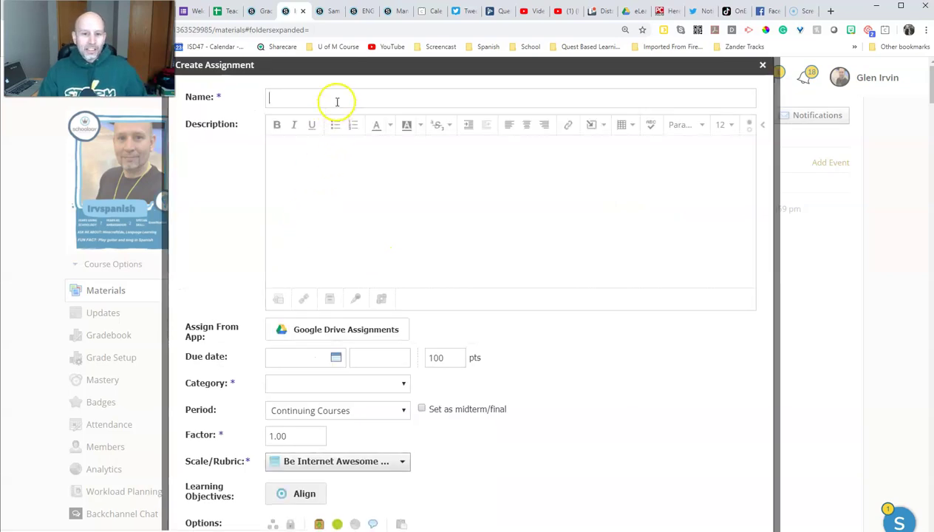
left_click(336, 101)
type("D")
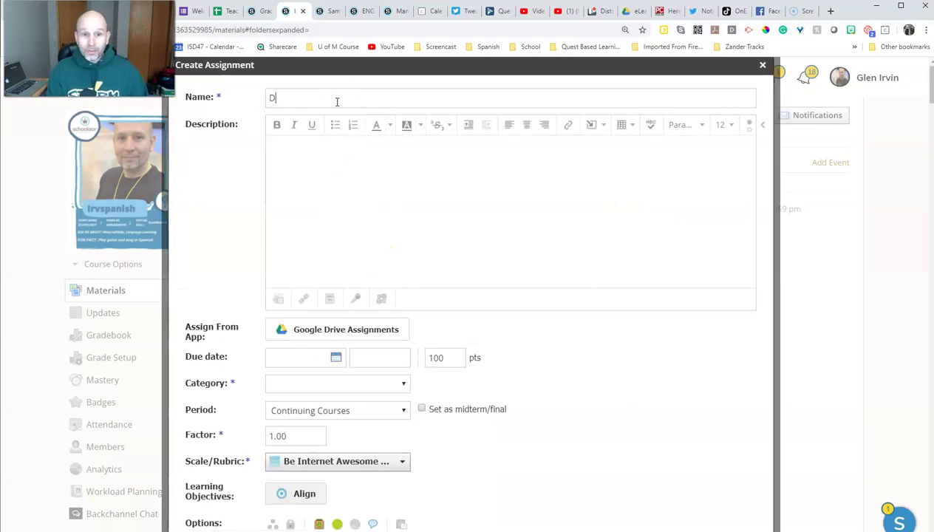
type("aily Check In March 26")
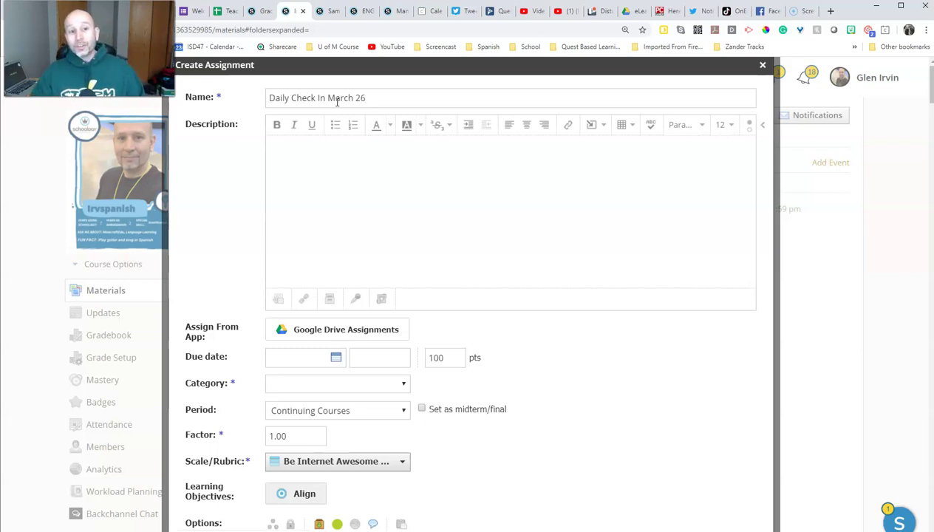
Step: Write the assignment description as two lines, "Formative assessment" and "Mental Health"
left_click(424, 166)
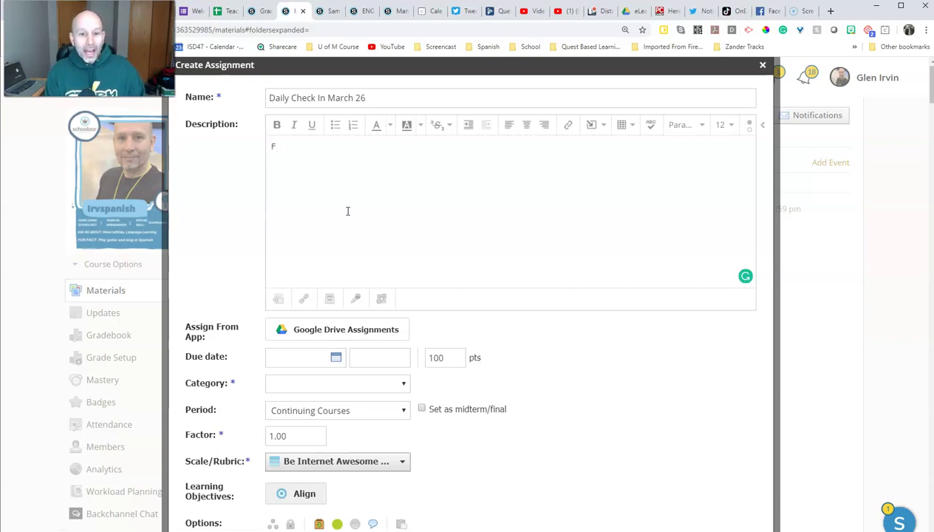
type("rmative a")
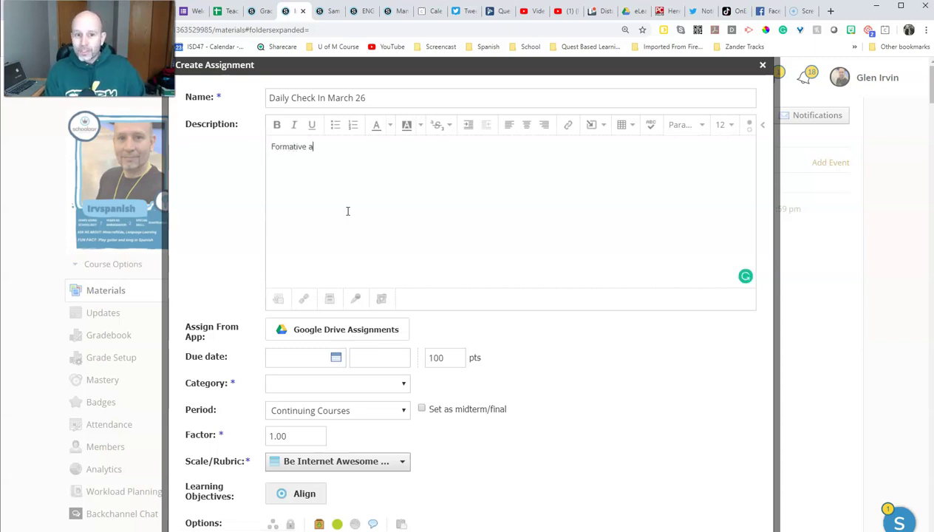
type("ssessment")
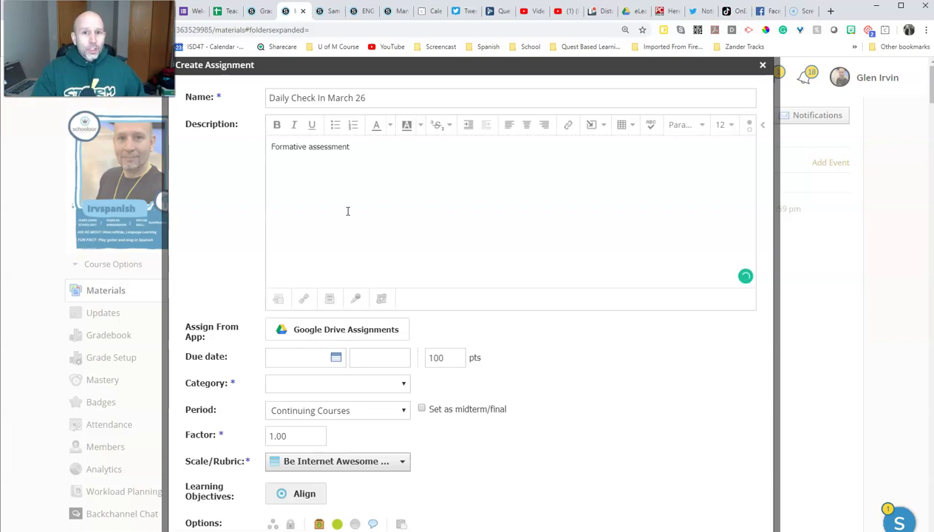
key("Return")
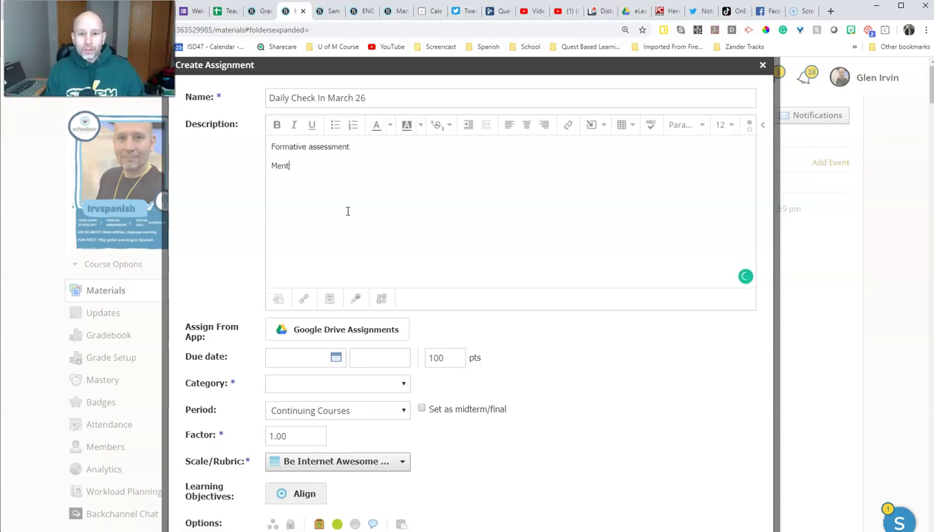
type("Mental Health")
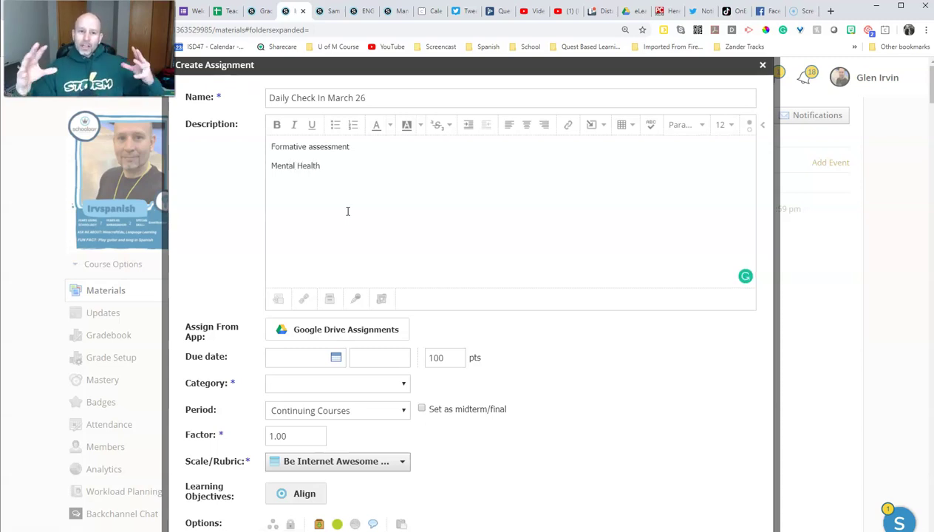
left_click(354, 206)
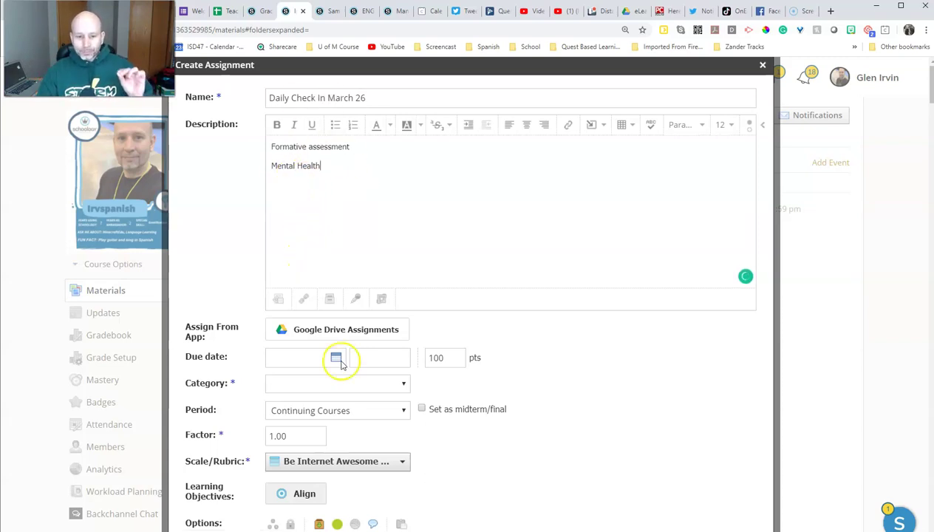
Step: Set the assignment's due date to March 26, 2020 and its value to 1 point
left_click(333, 361)
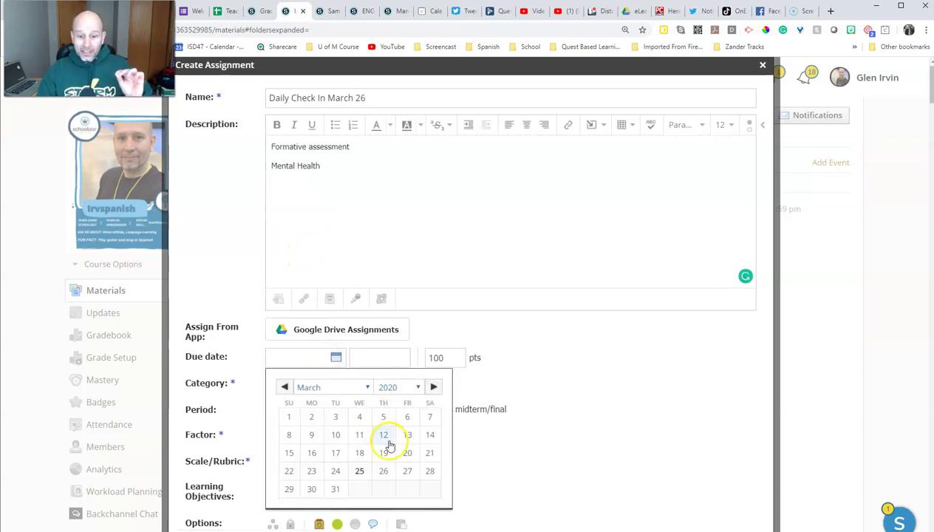
left_click(378, 471)
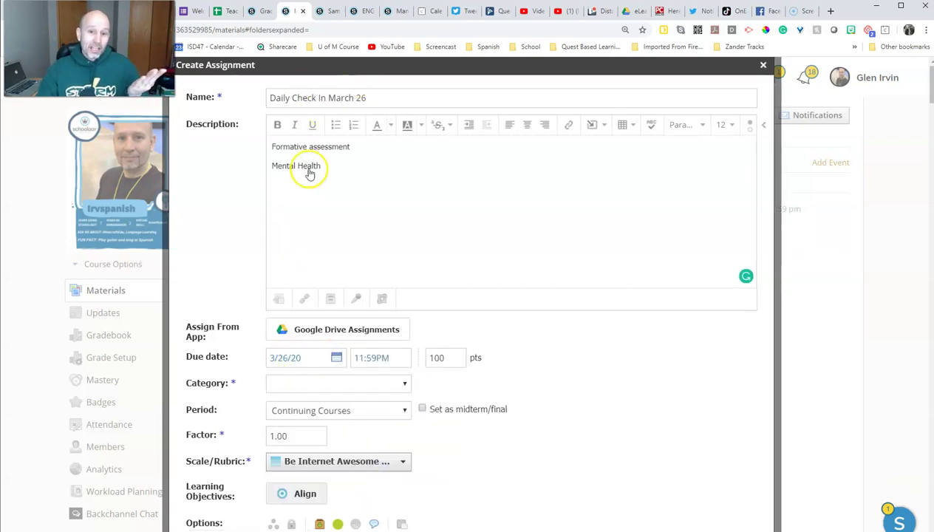
double_click(436, 357)
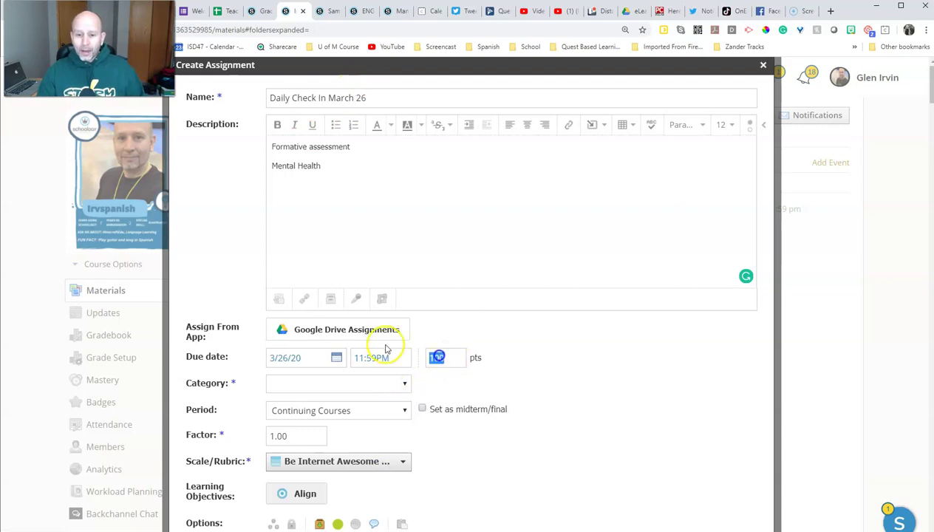
type("1")
left_click(492, 369)
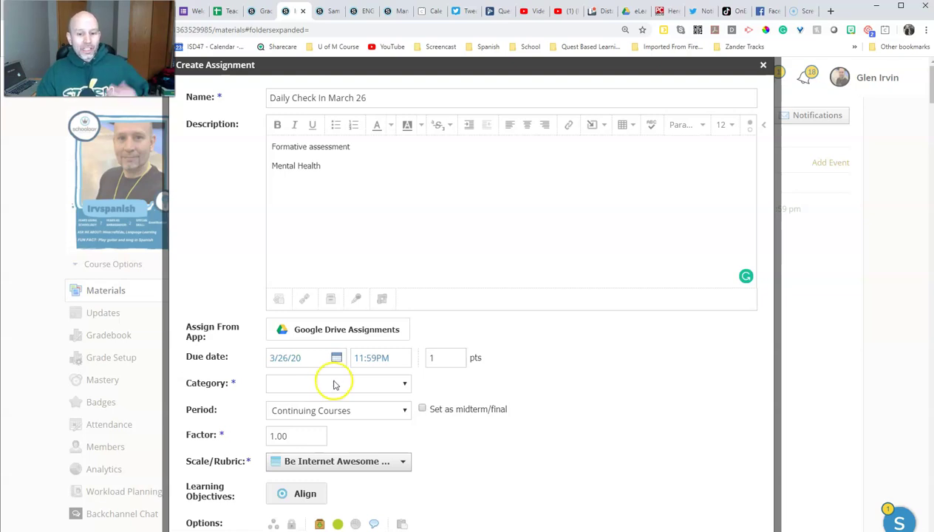
Step: Choose the Assignments grading category and set the assignment's value to 0 points
left_click(371, 385)
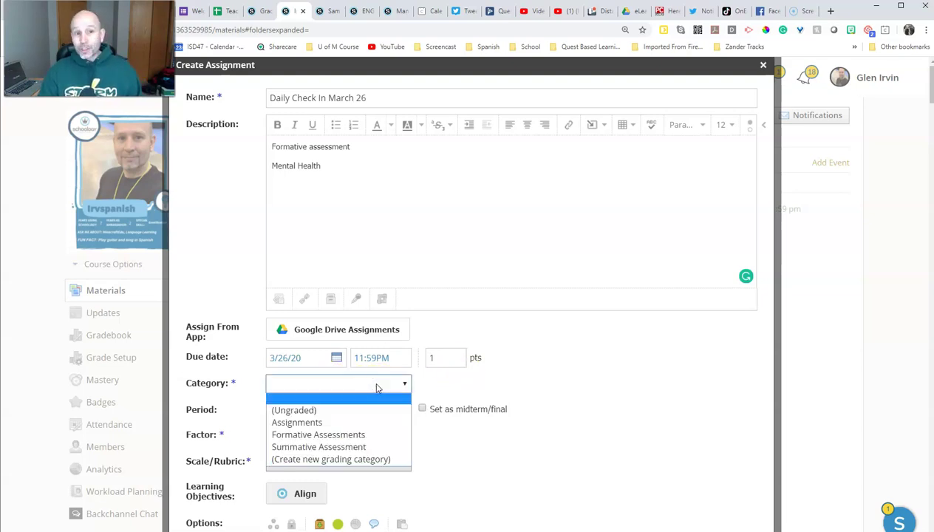
left_click(371, 422)
double_click(447, 361)
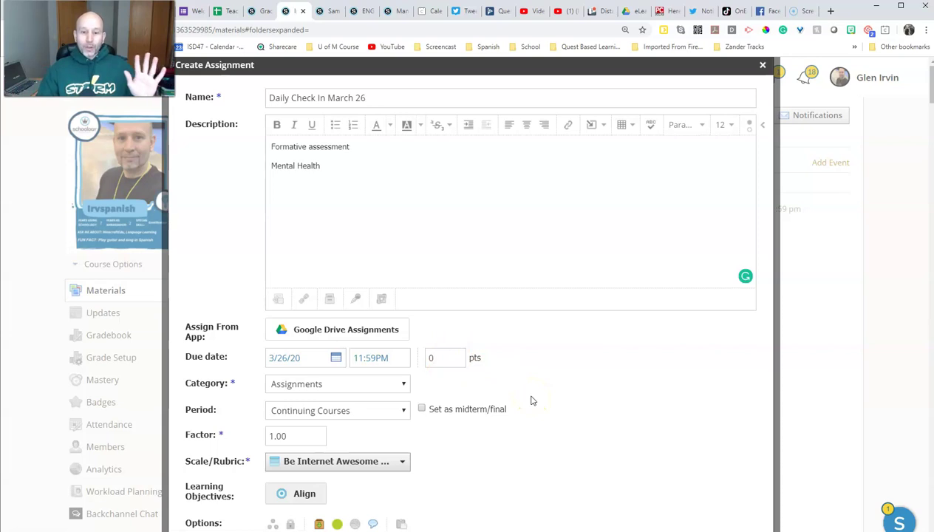
double_click(436, 358)
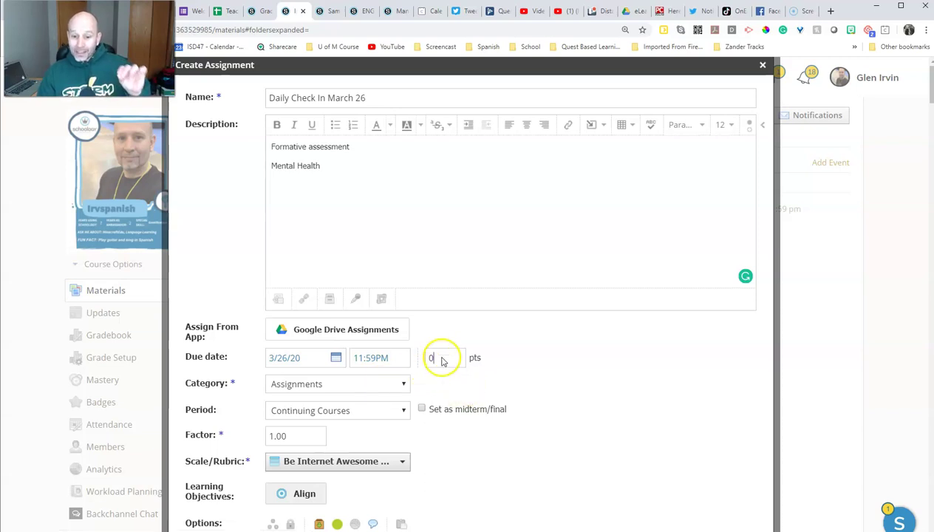
Step: Set the assignment's grading scale to Numeric and create the assignment
scroll(510, 410, "down", 2)
left_click(390, 359)
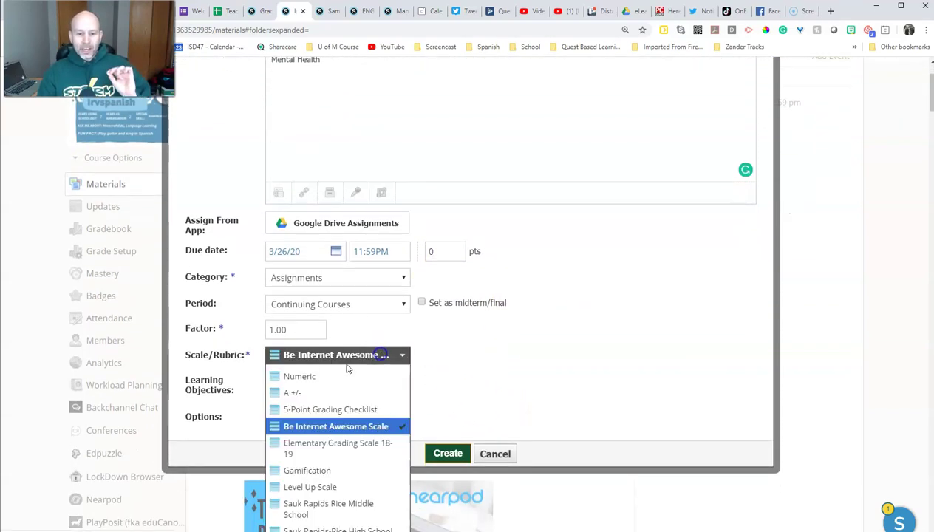
left_click(391, 375)
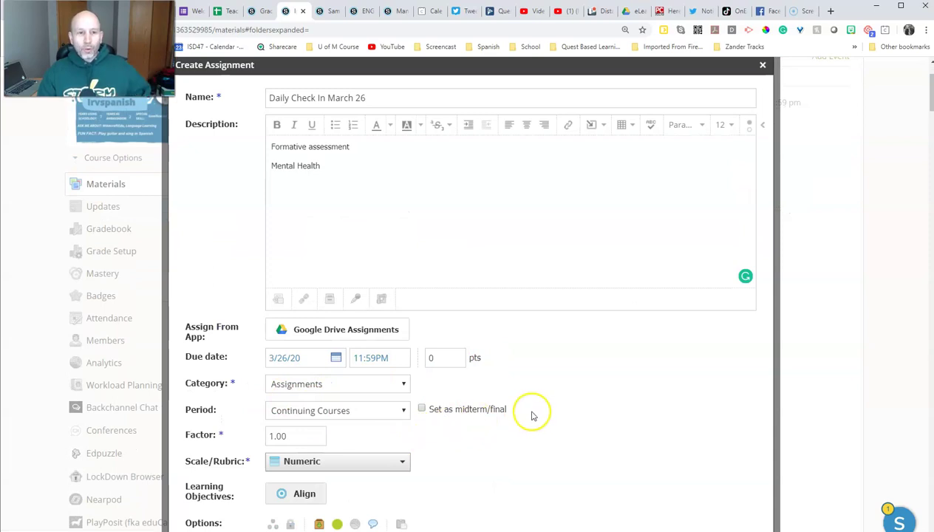
scroll(523, 413, "down", 1)
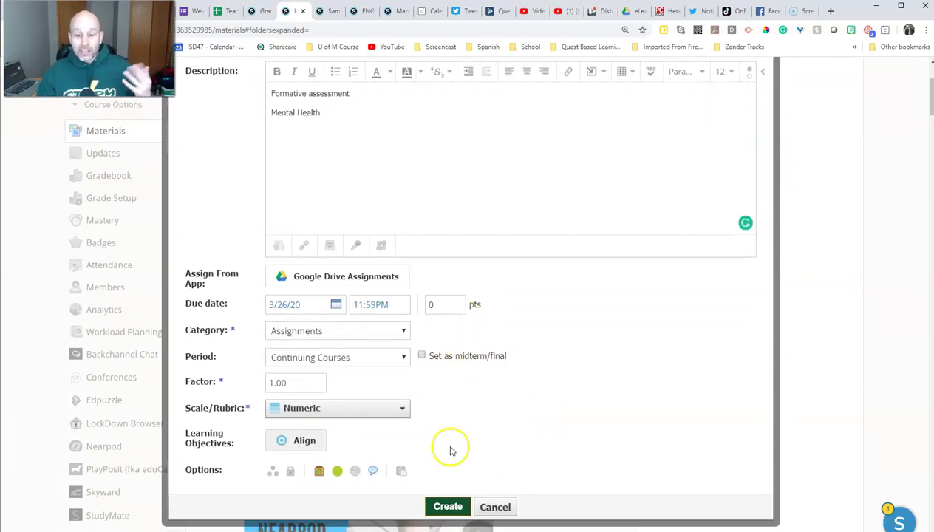
scroll(320, 469, "down", 1)
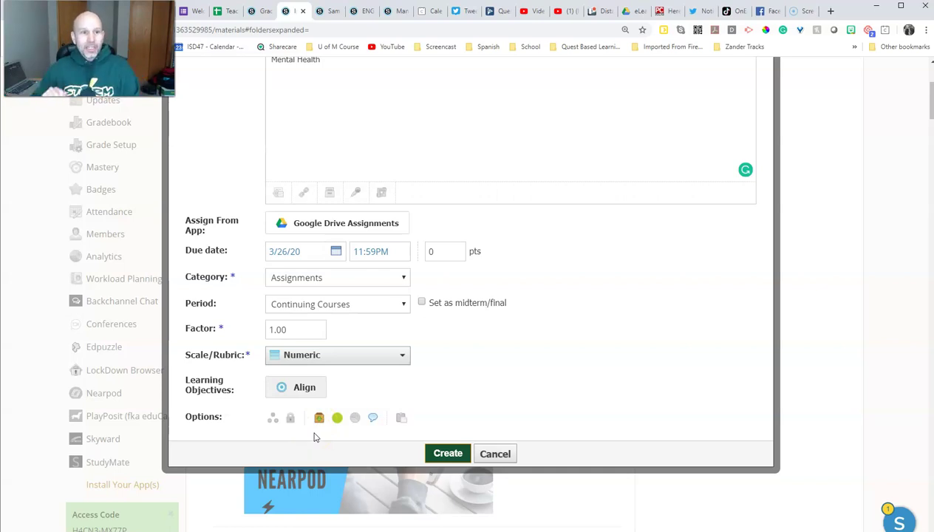
left_click_drag(413, 450, 447, 455)
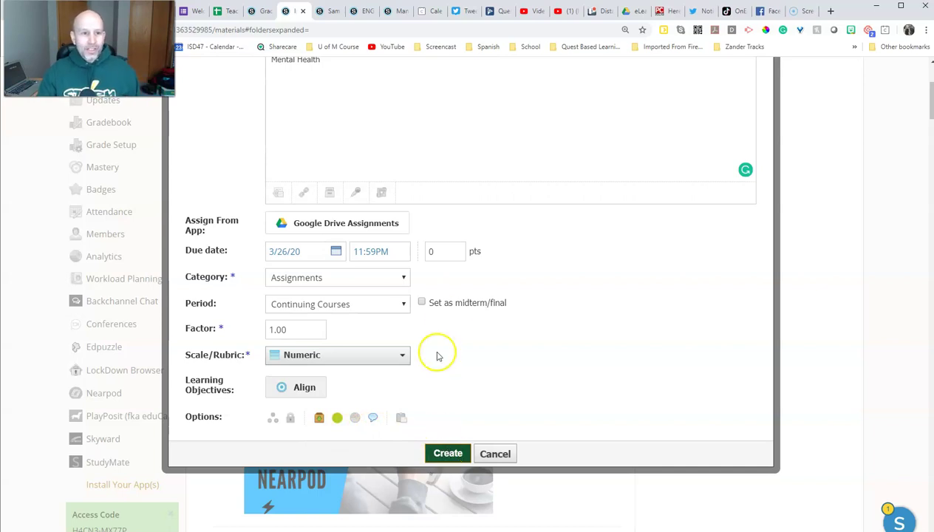
left_click(448, 454)
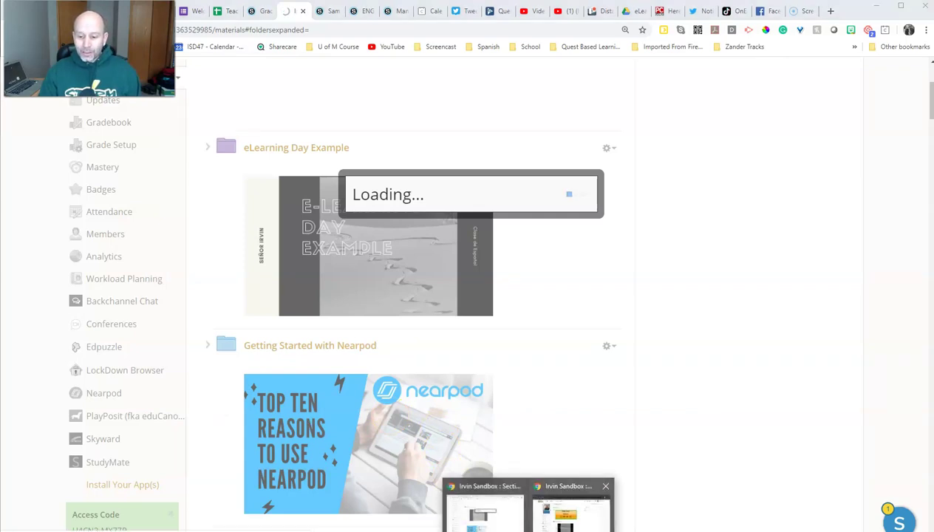
Step: Switch to the sample student's incognito browser window and open the upcoming assignment Daily Check-In March 25
left_click(567, 512)
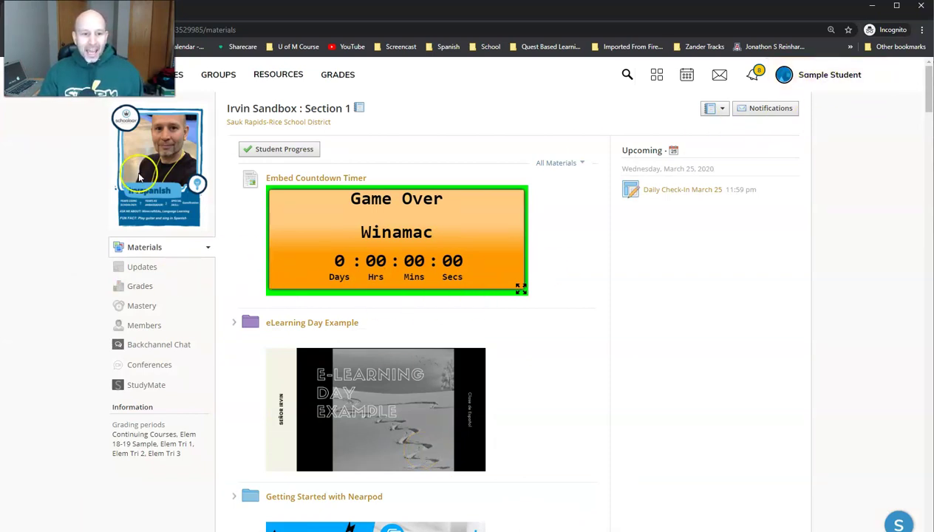
left_click(685, 196)
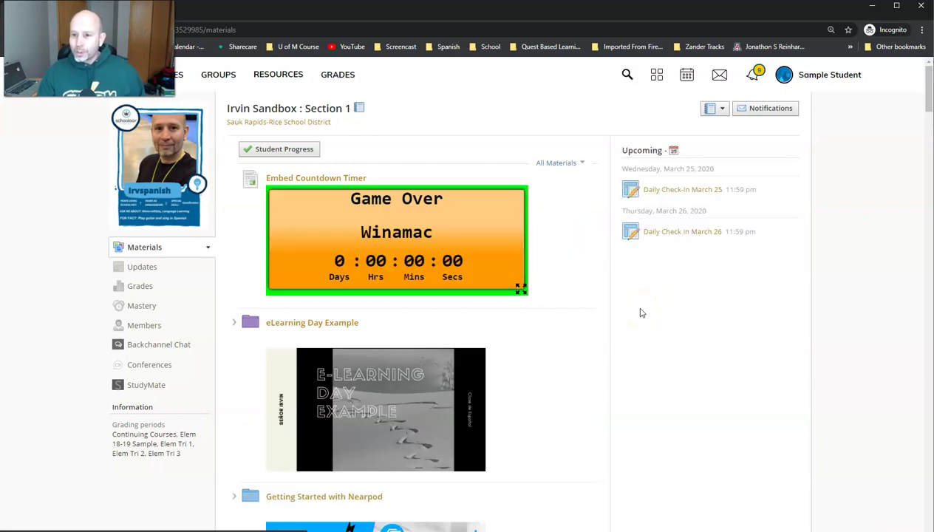
left_click(674, 191)
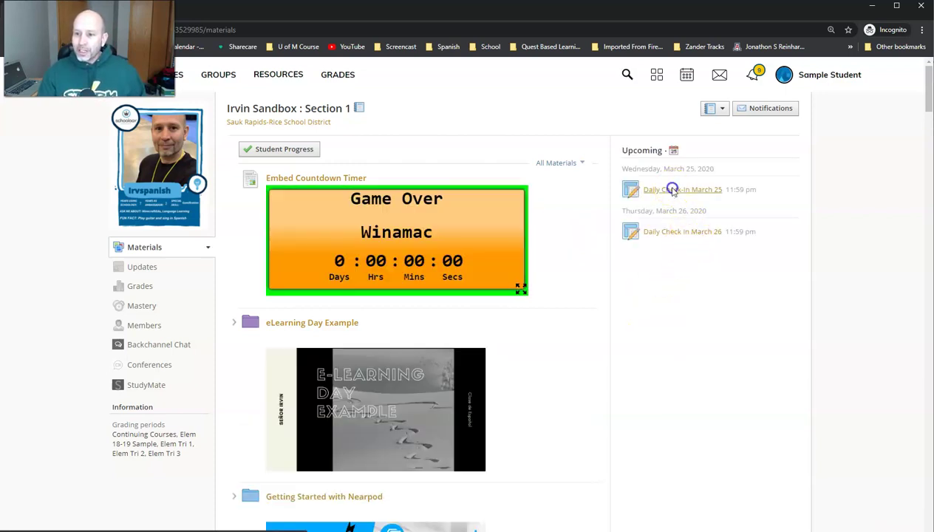
left_click(622, 369)
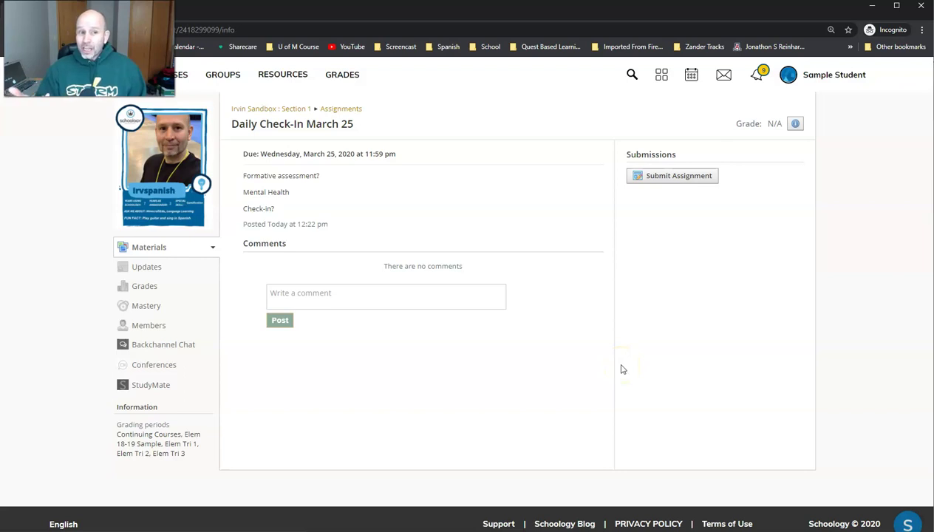
left_click(611, 366)
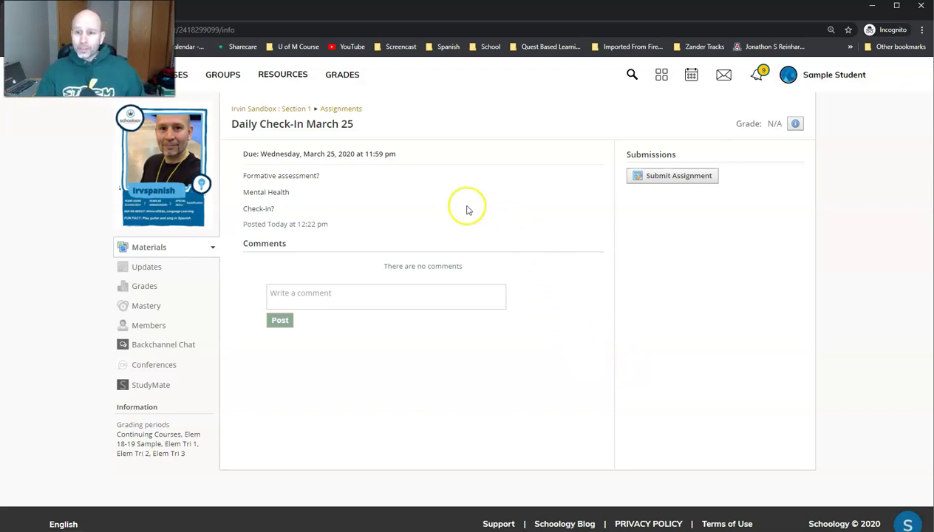
Step: Submit the March 25 check-in assignment as the student with the written text "Check in!"
left_click(671, 185)
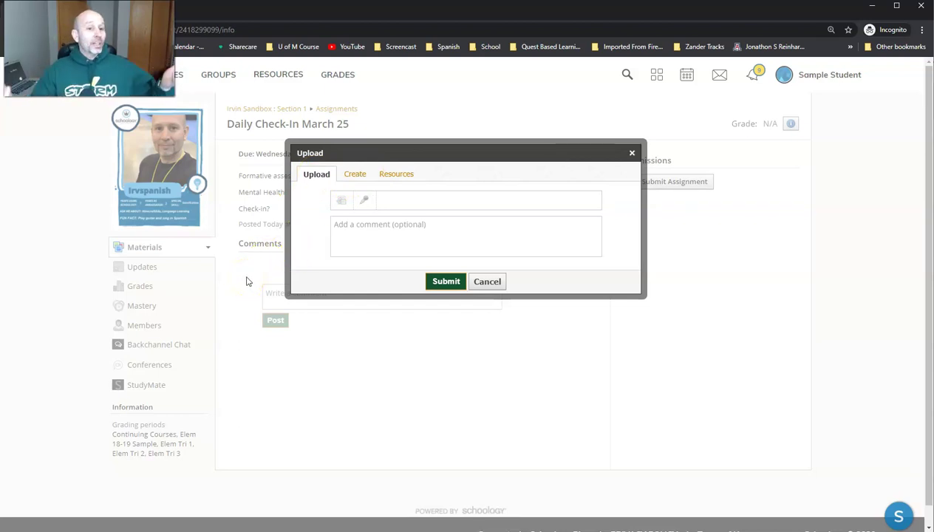
left_click(356, 173)
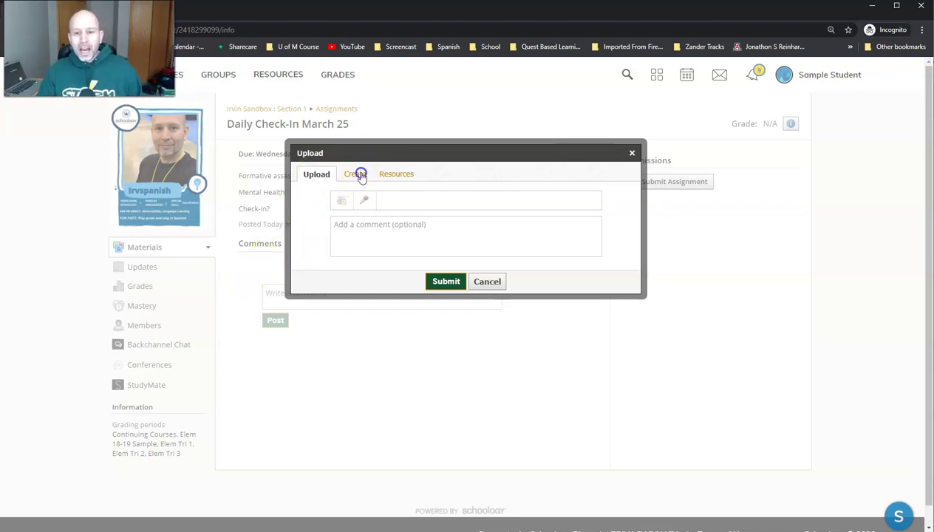
left_click(358, 219)
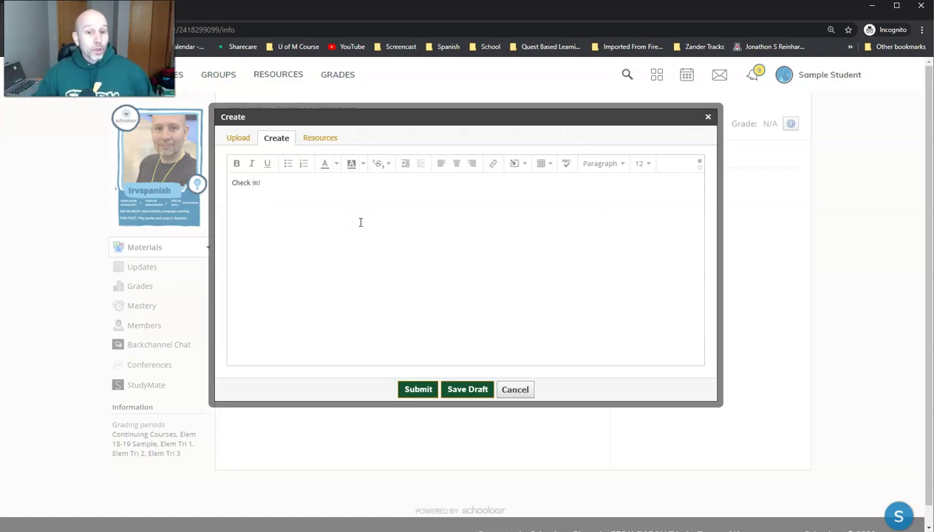
left_click(238, 137)
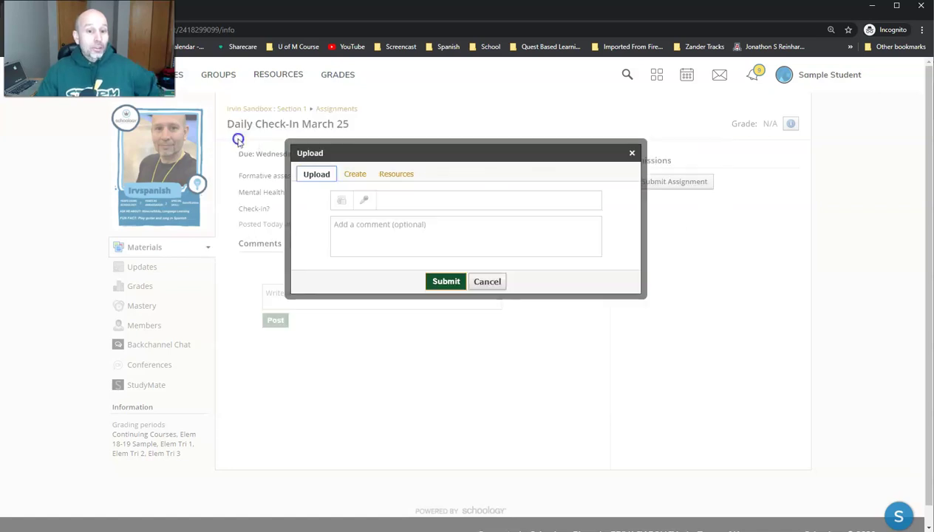
left_click(354, 174)
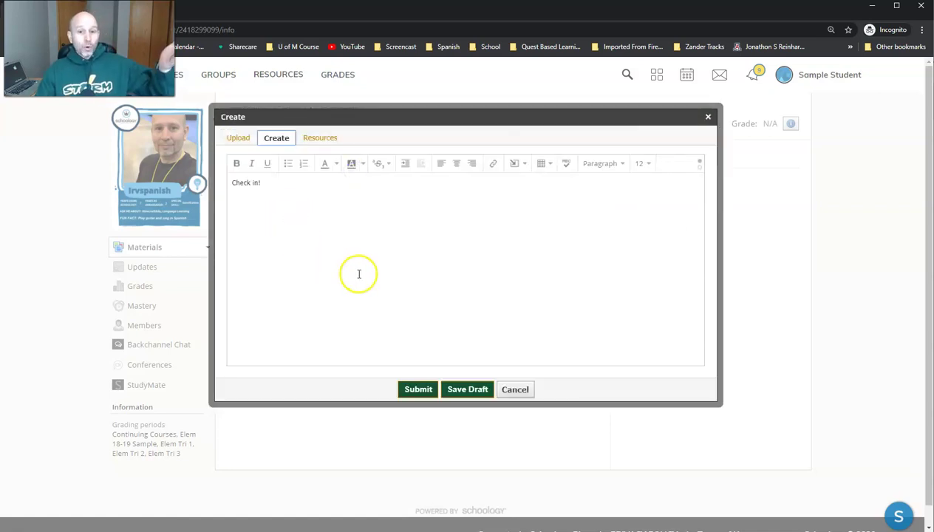
left_click(417, 389)
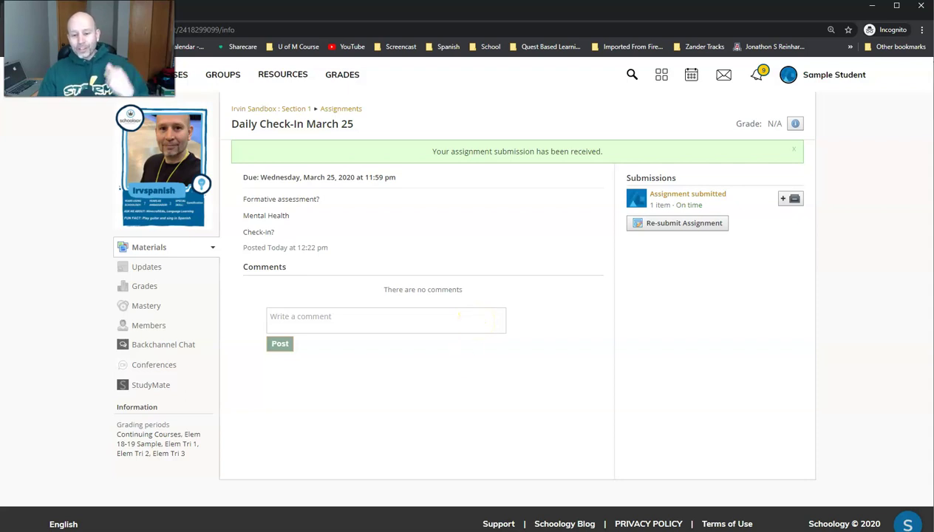
Step: Switch back to the teacher's browser window and open the gradebook of the Irvin Sandbox: Section 1 course
left_click(528, 531)
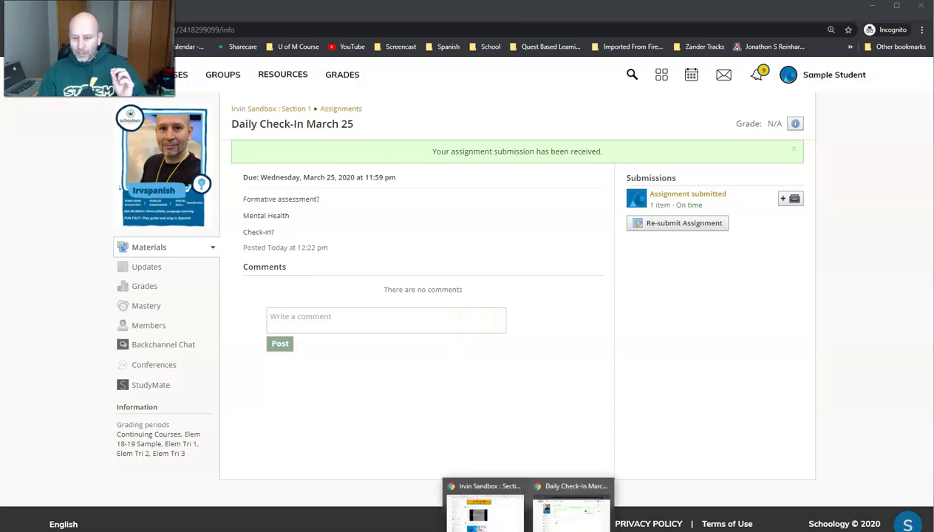
left_click(482, 512)
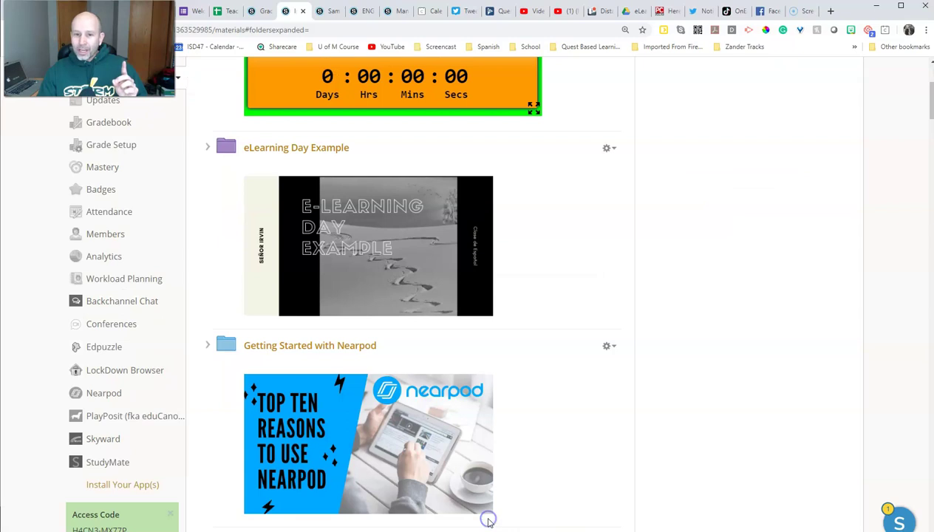
scroll(493, 389, "up", 5)
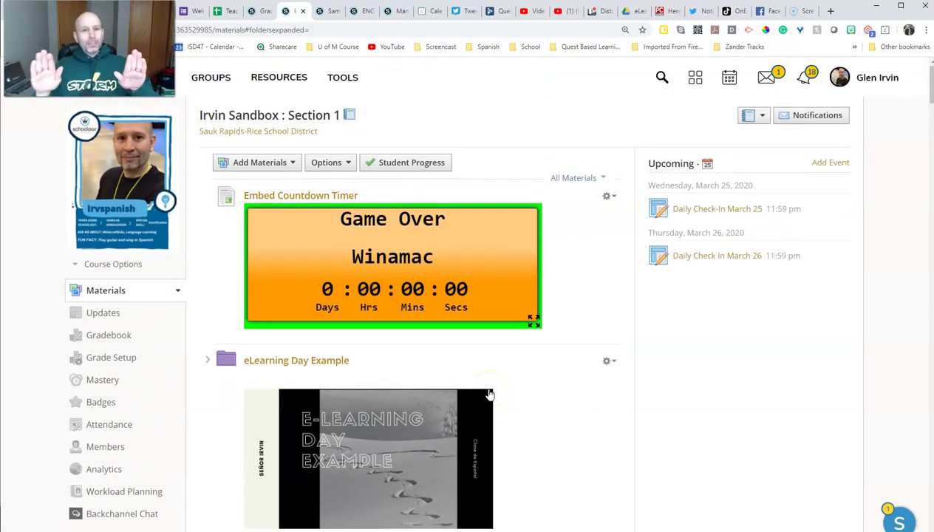
left_click(118, 342)
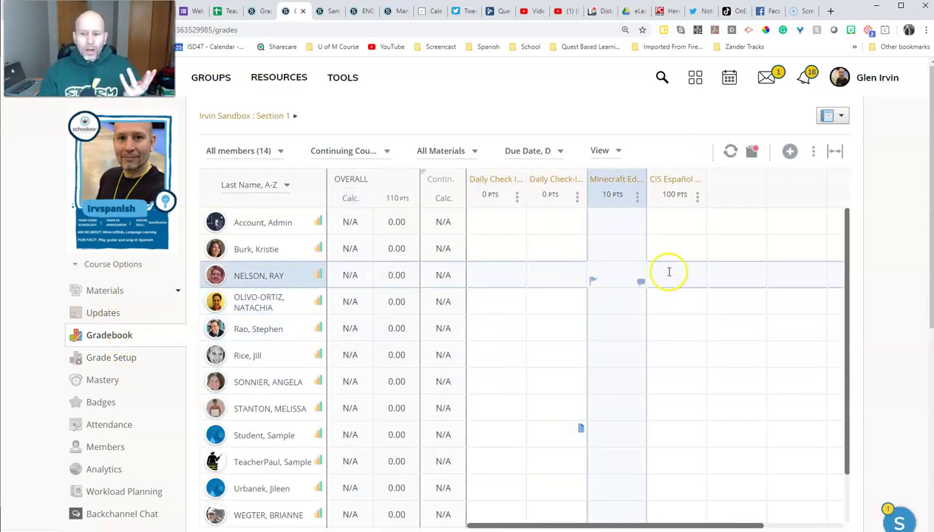
Step: Examine the Daily Check-In March 25 column in the gradebook for student submissions and check the assignment's details
scroll(581, 428, "down", 1)
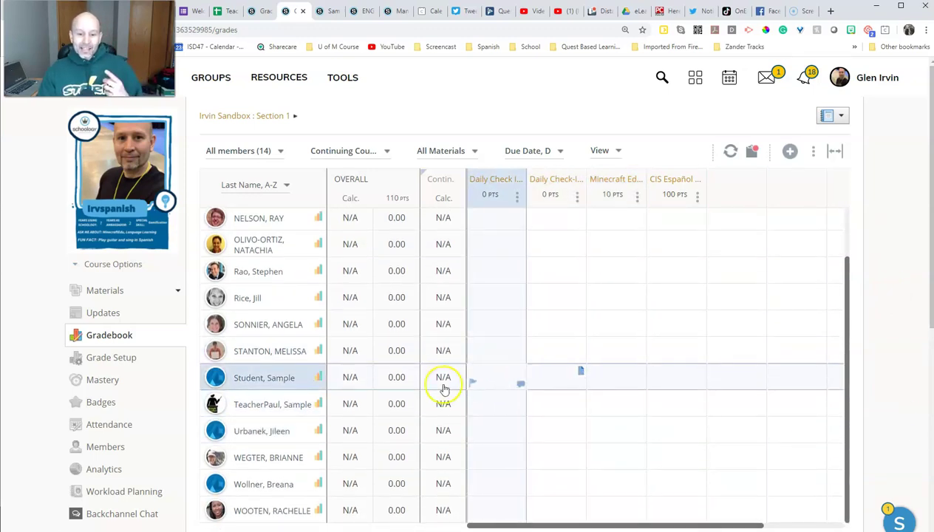
left_click(540, 387)
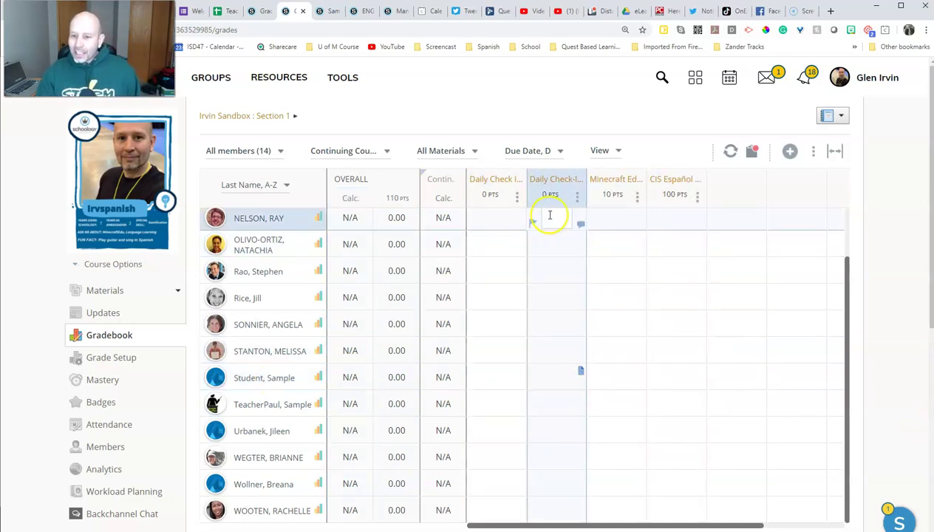
left_click(565, 456)
scroll(567, 451, "down", 1)
scroll(575, 246, "up", 2)
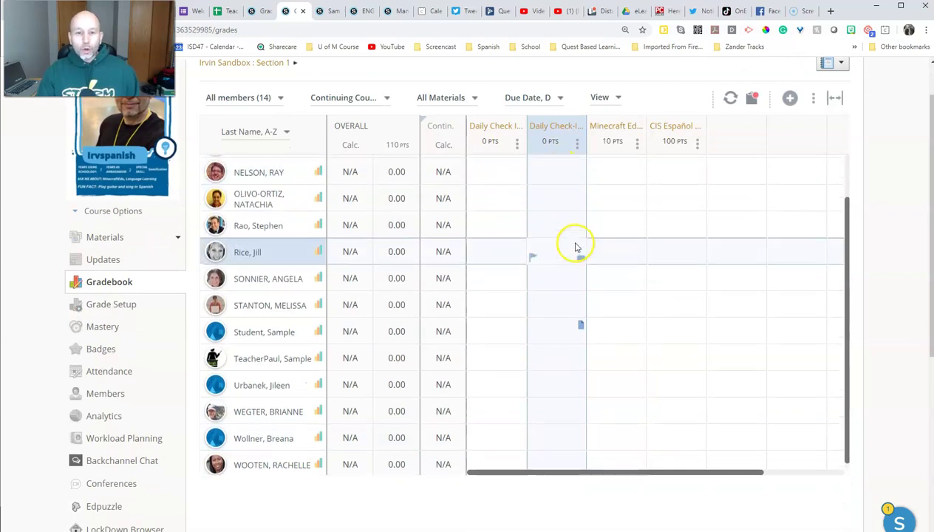
scroll(593, 341, "up", 1)
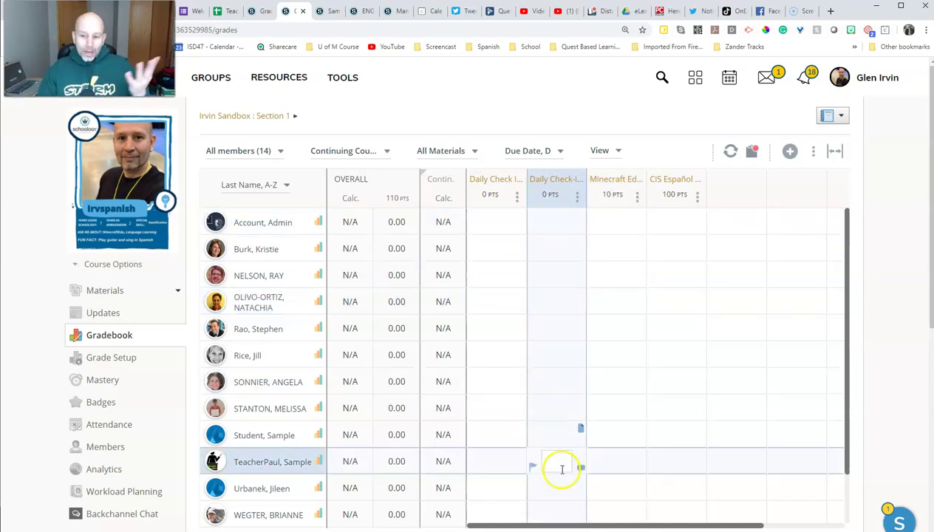
scroll(548, 296, "down", 1)
scroll(551, 222, "up", 1)
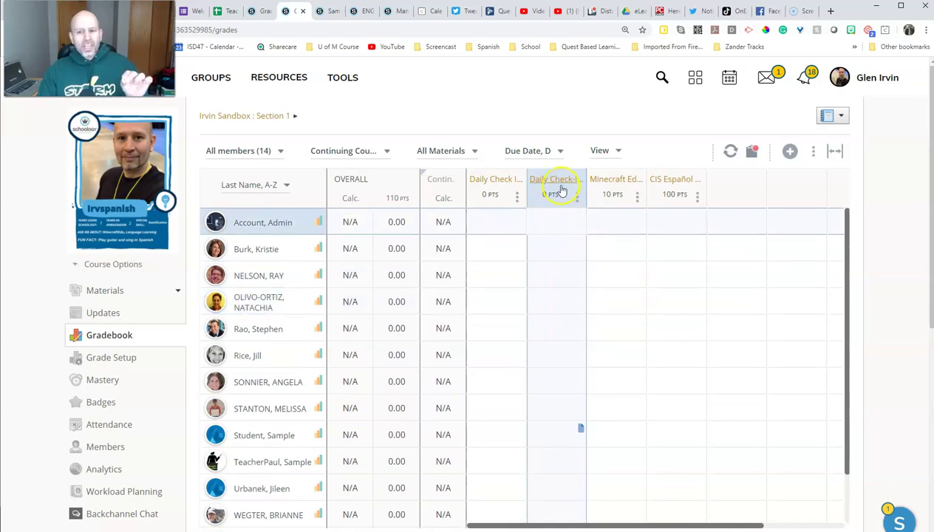
mouse_move(560, 185)
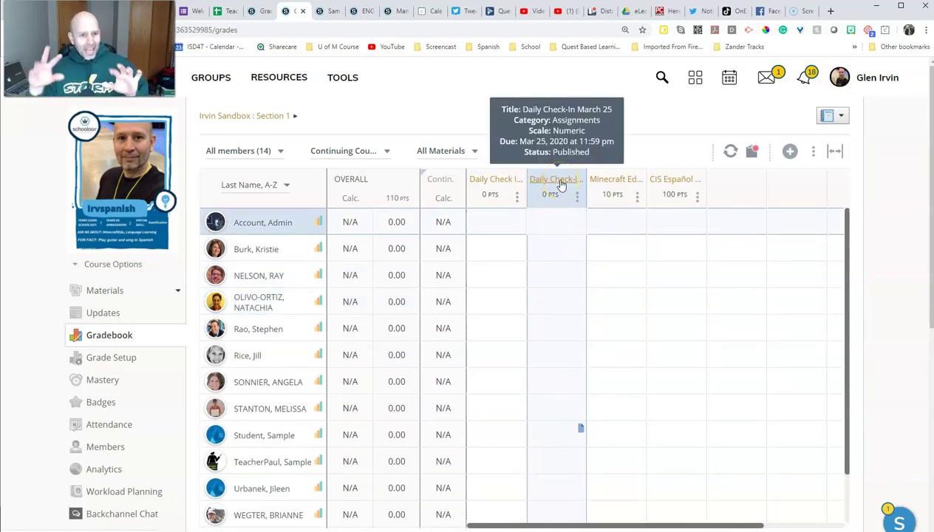